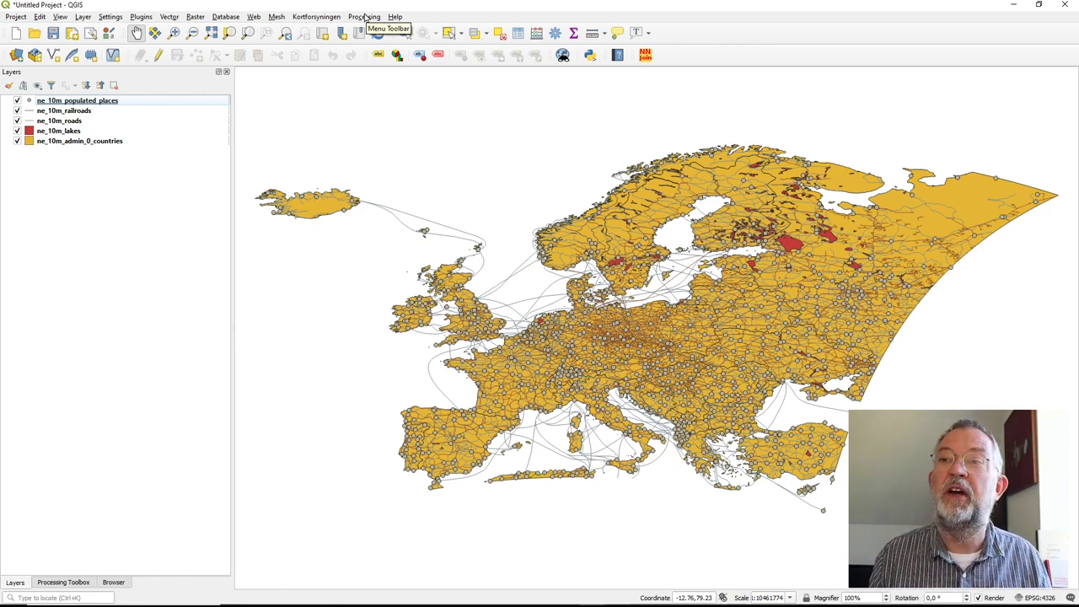
- Filter the Processing Toolbox with 'pro' and select Reproject layer under Vector general
left_click(365, 17)
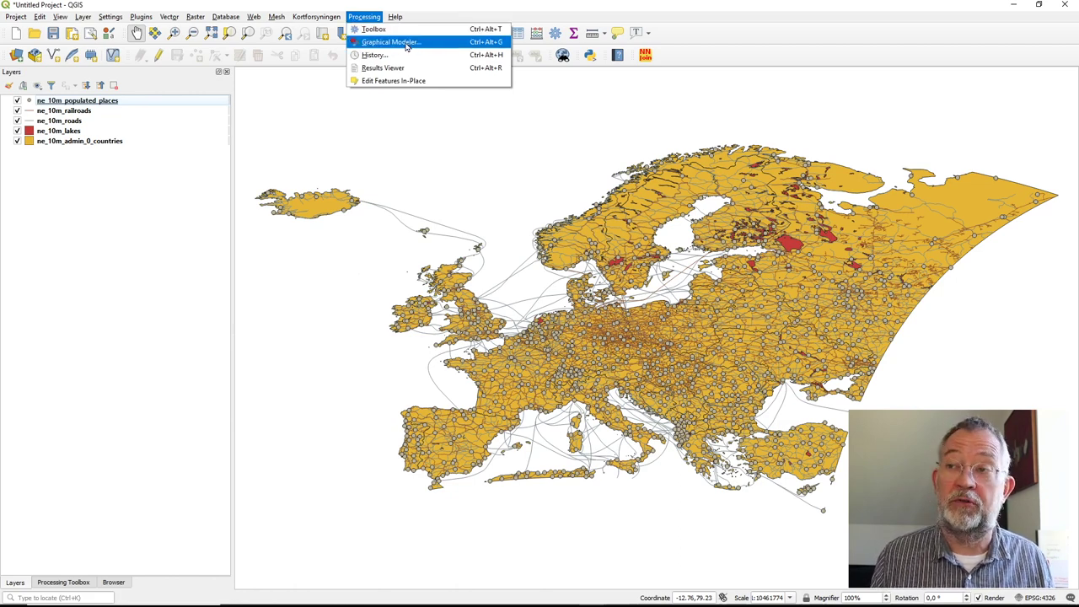
left_click(353, 7)
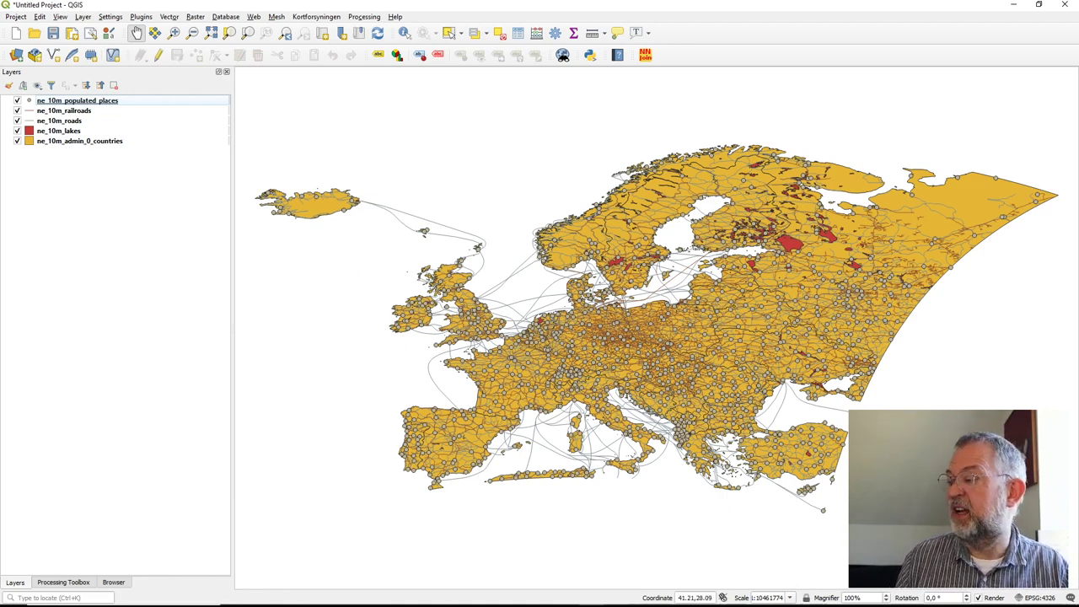
mouse_move(1020, 602)
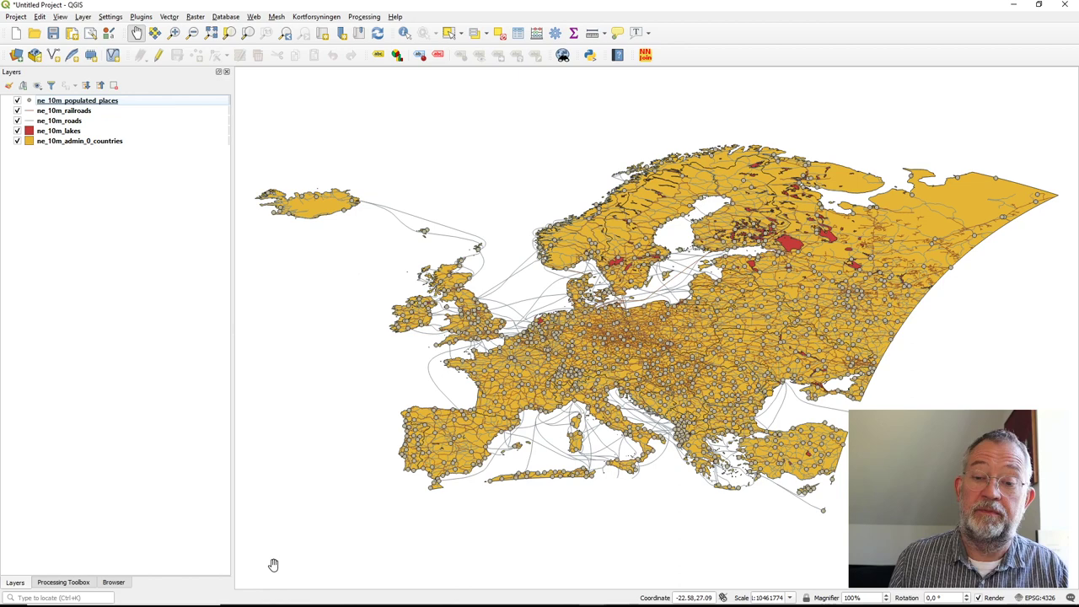
left_click(63, 581)
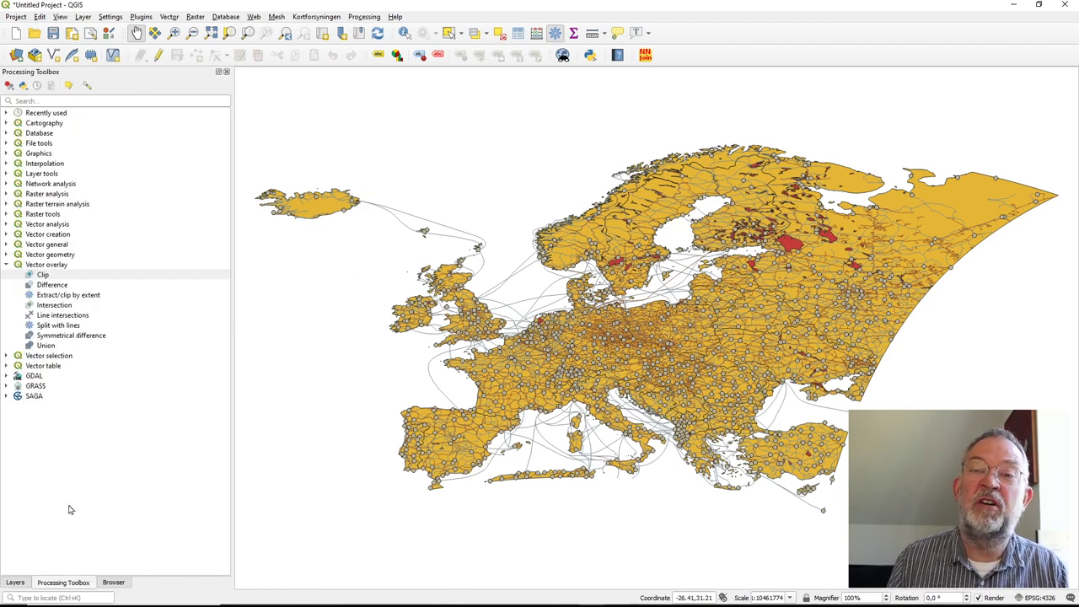
left_click(52, 102)
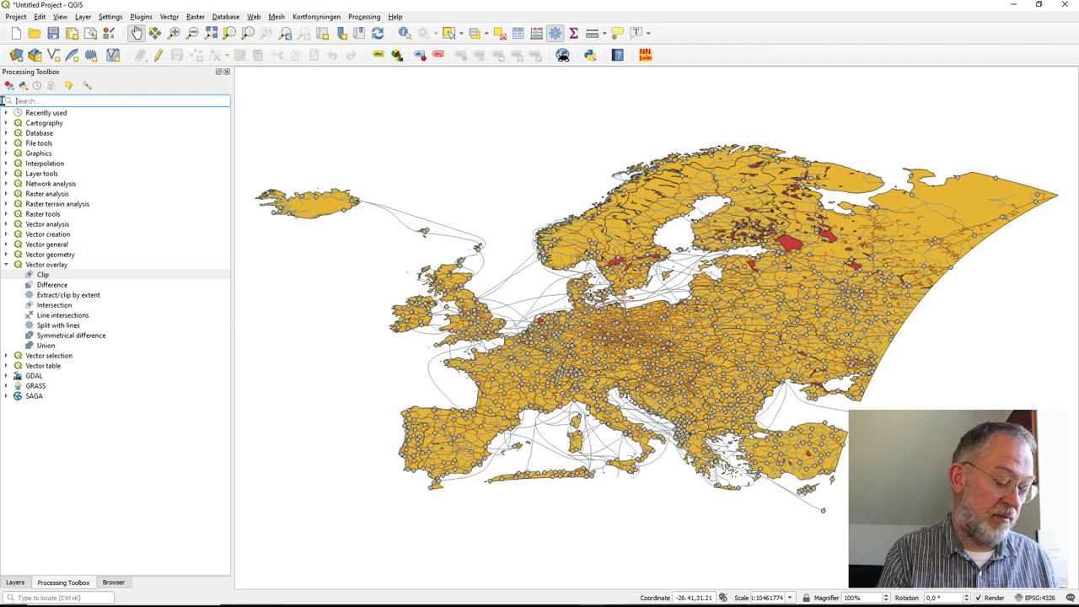
type("pro")
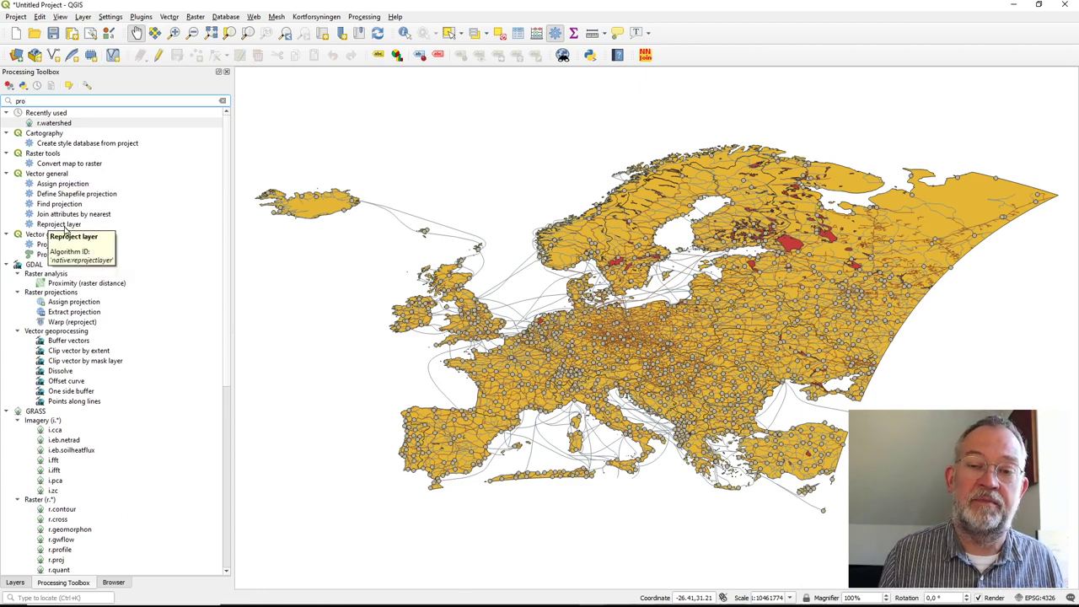
left_click(61, 224)
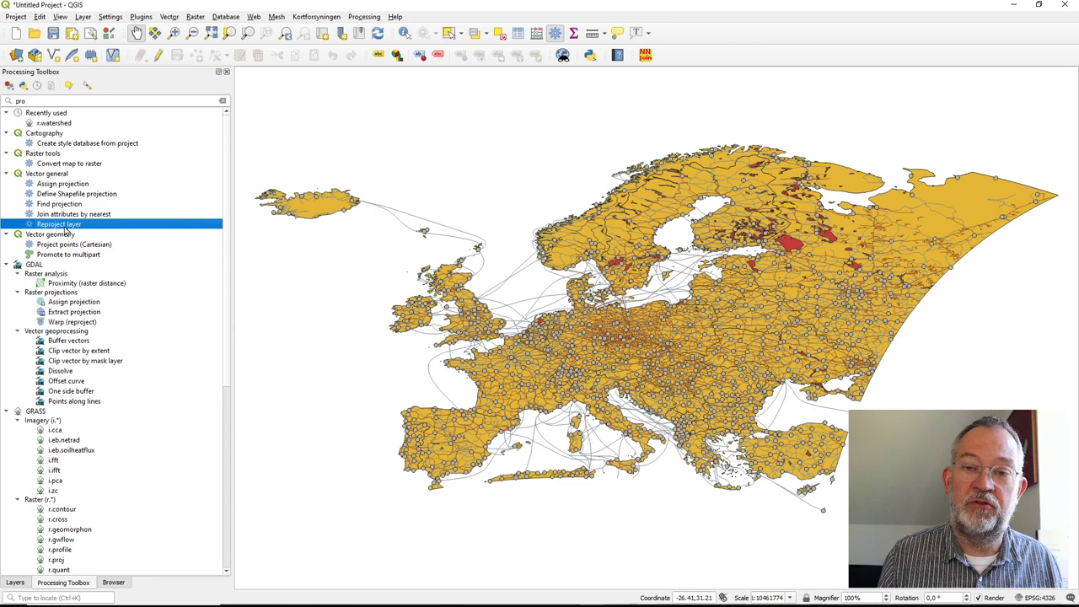
- Open the Reproject Layer dialog, with ne_10m_populated_places as input and EPSG:4326 as target CRS
double_click(65, 226)
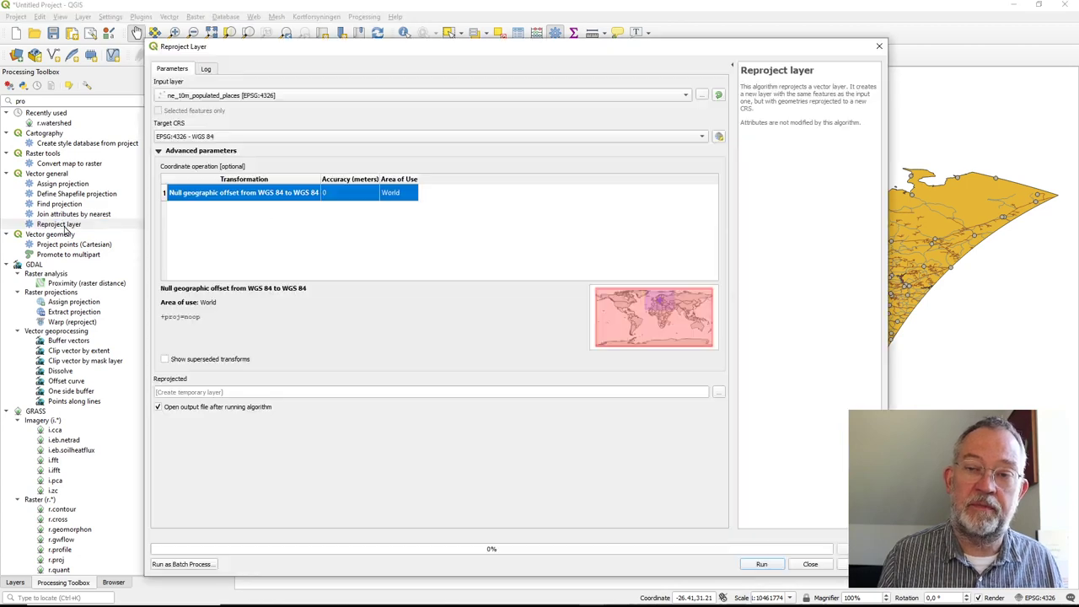
left_click(182, 566)
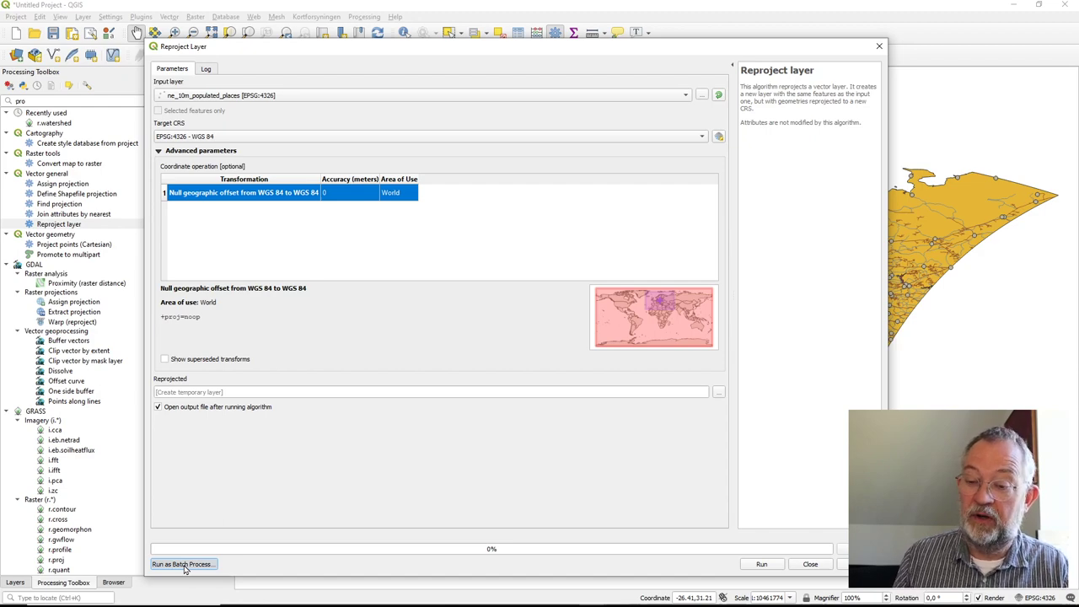
- Switch Reproject layer to batch mode and set a row's target CRS to EPSG:3034 LCC Europe
left_click(183, 565)
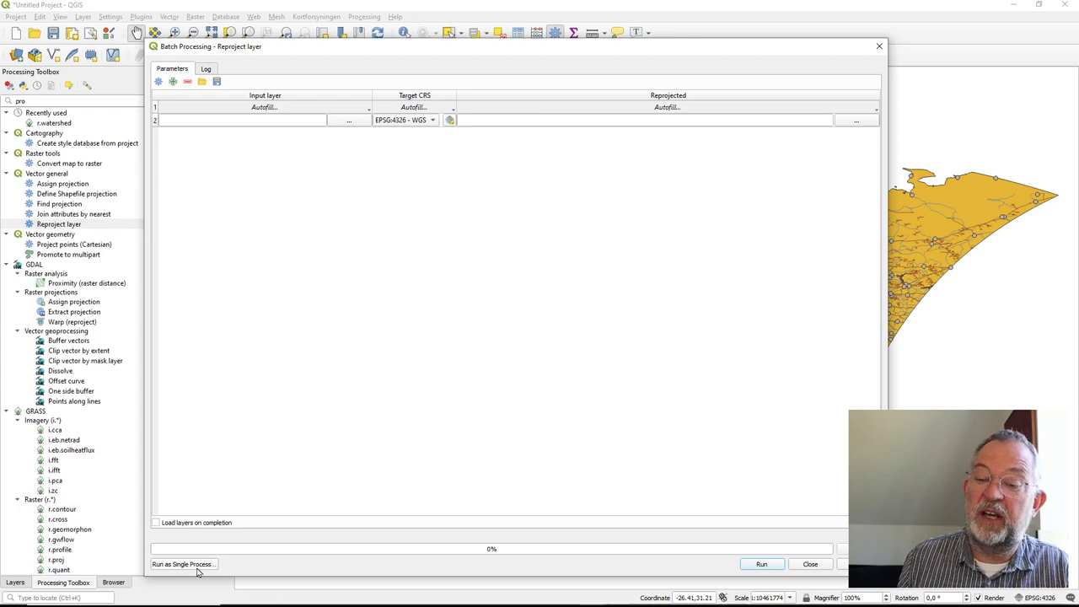
left_click(182, 564)
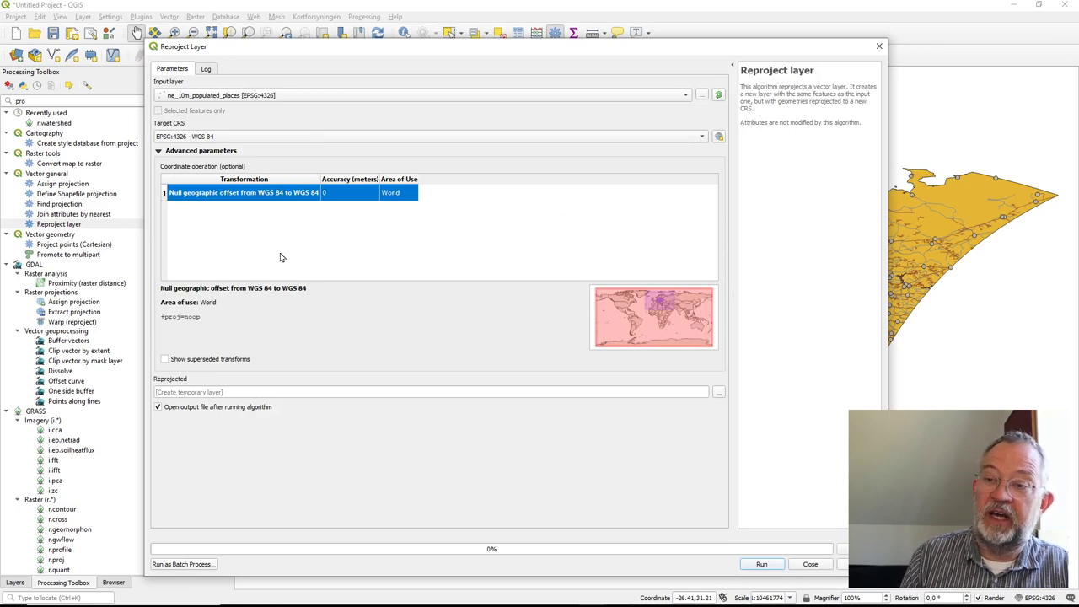
left_click(186, 565)
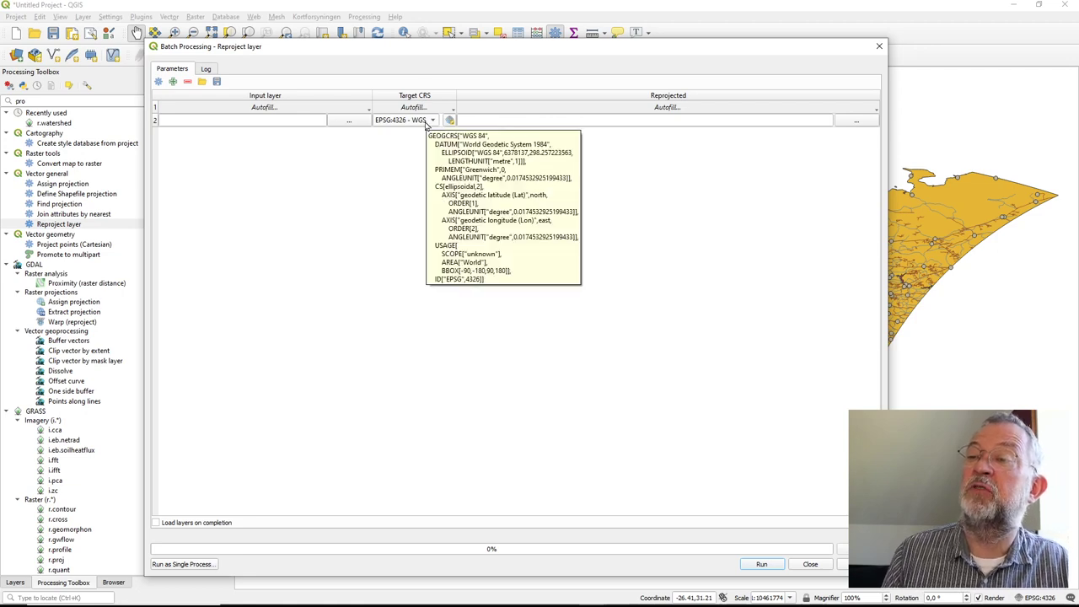
left_click(408, 124)
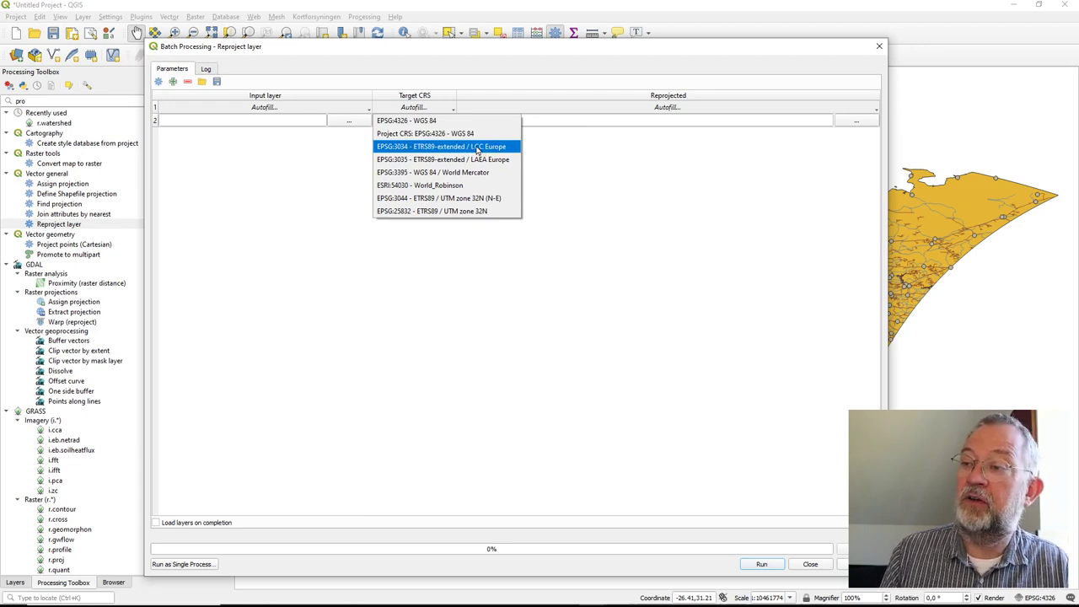
left_click(493, 150)
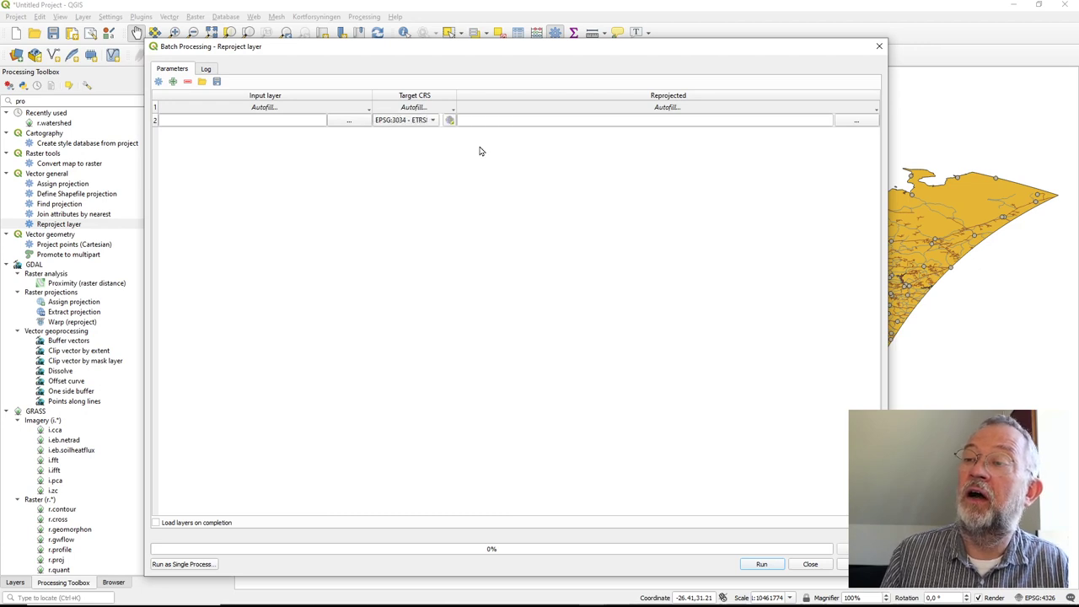
- Add all five open Natural Earth layers as batch input rows
left_click(345, 123)
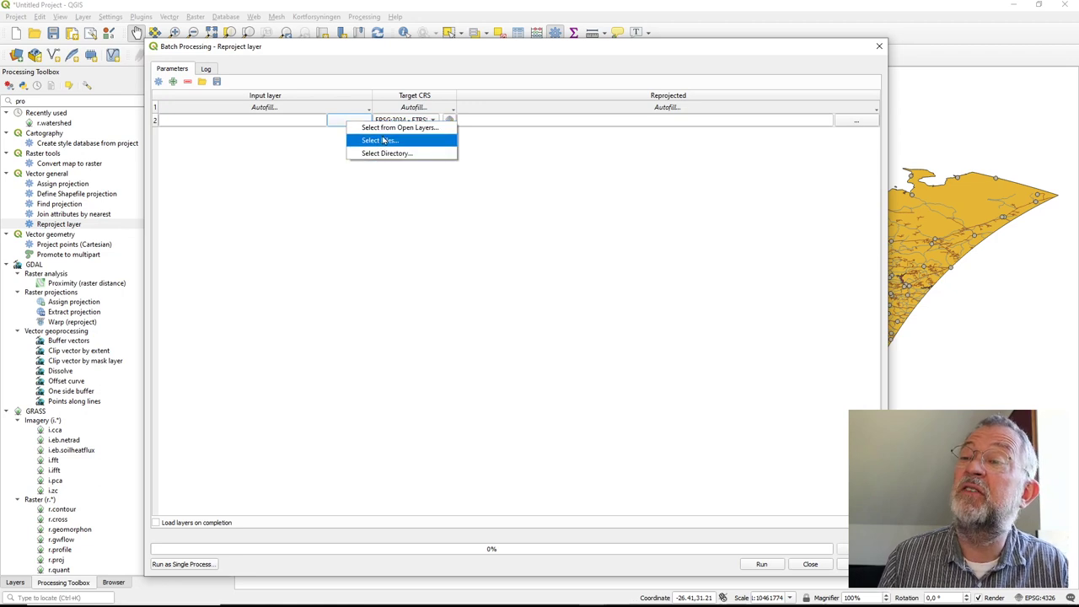
left_click(385, 129)
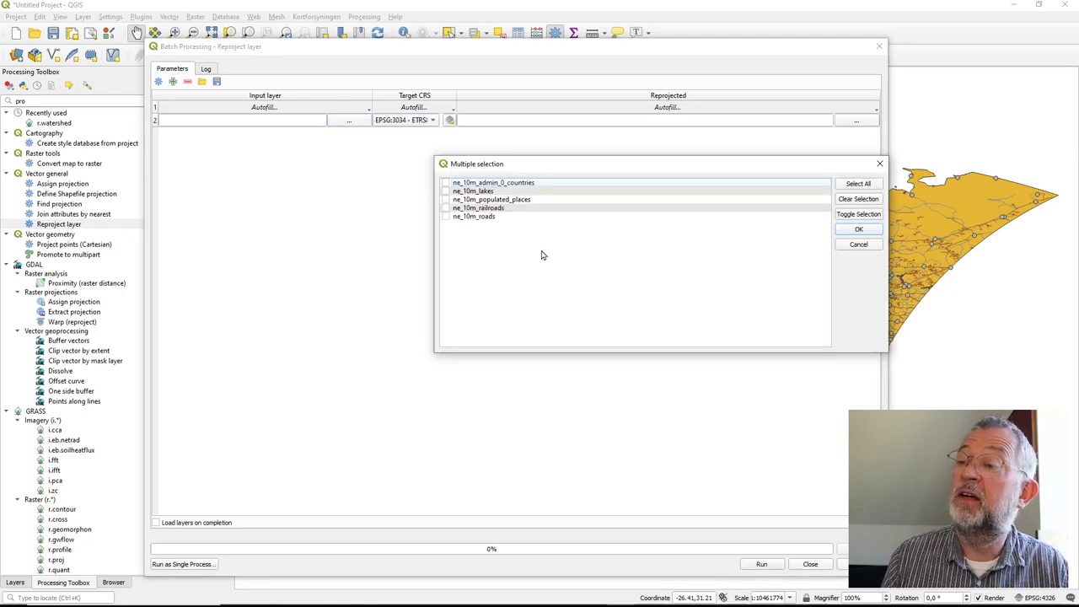
left_click(858, 185)
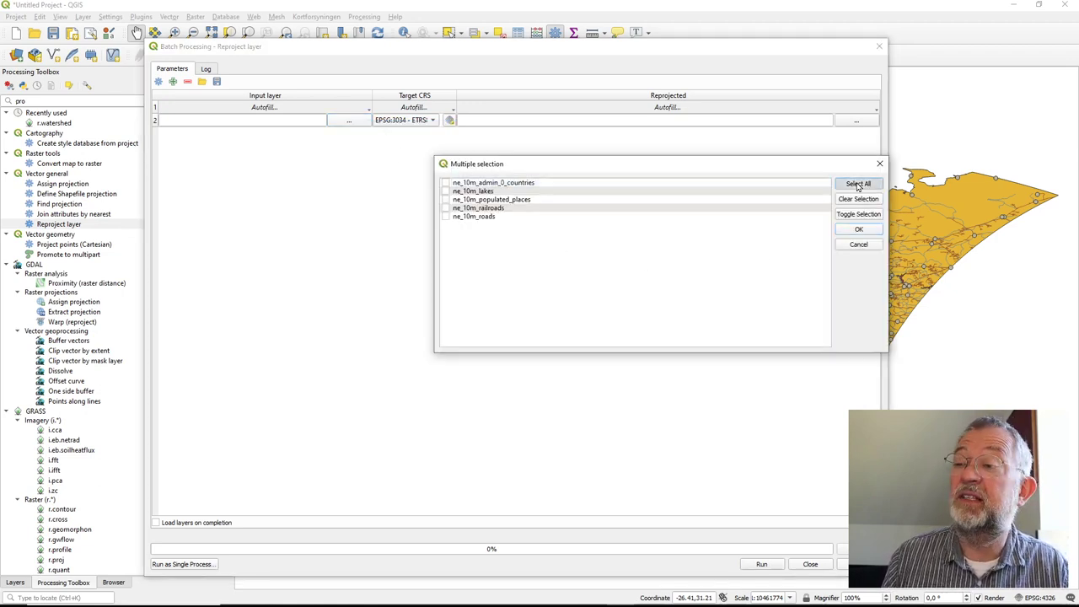
left_click(858, 231)
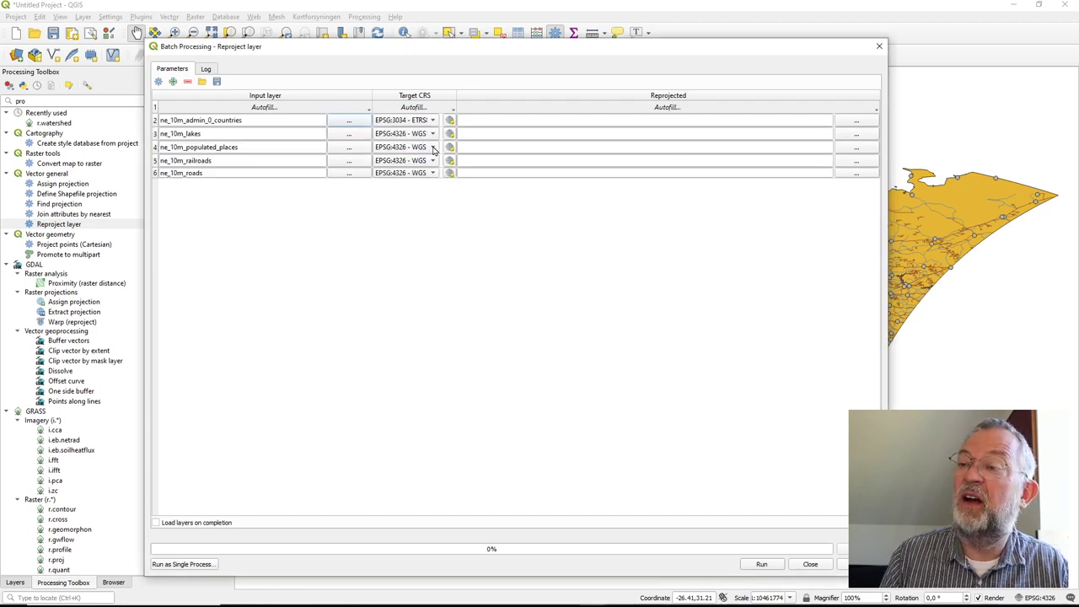
- Set the countries, lakes, populated places, railroads and roads rows to EPSG:3034
left_click(433, 120)
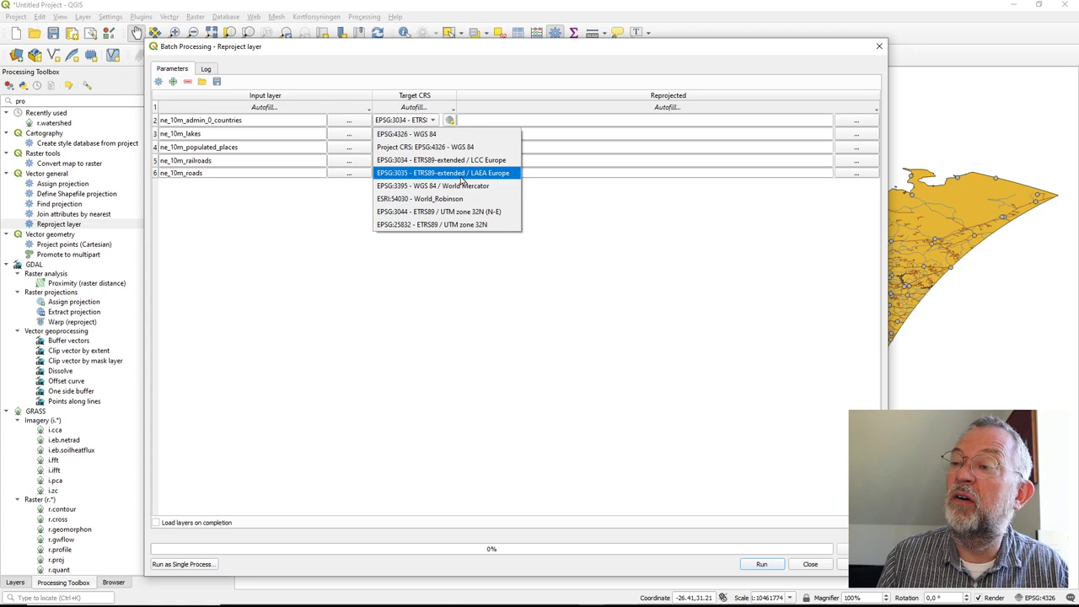
left_click(456, 159)
left_click(431, 135)
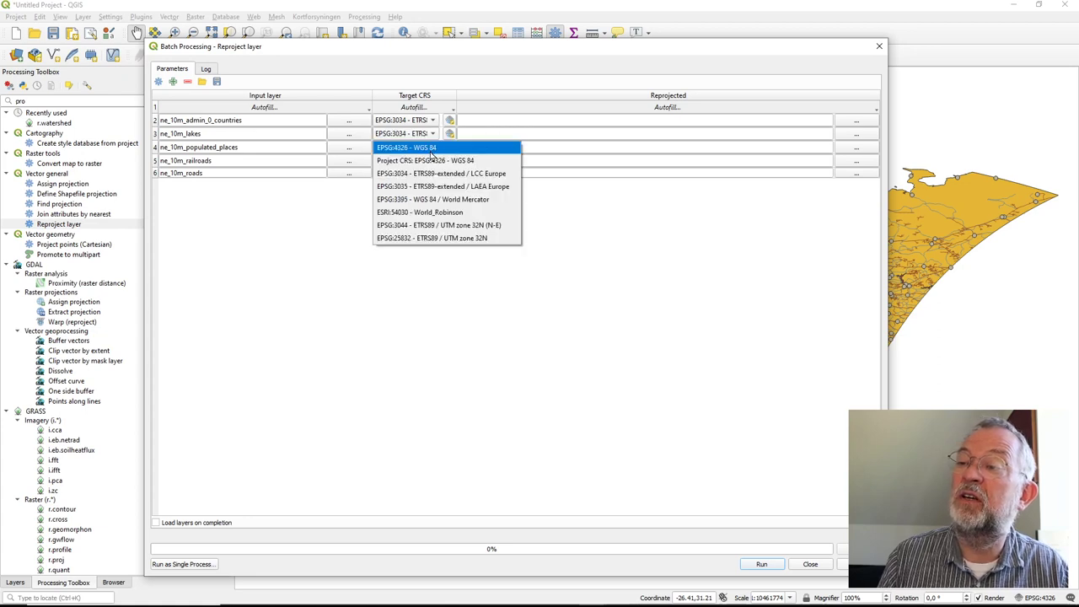
left_click(438, 173)
left_click(432, 160)
left_click(447, 174)
left_click(433, 161)
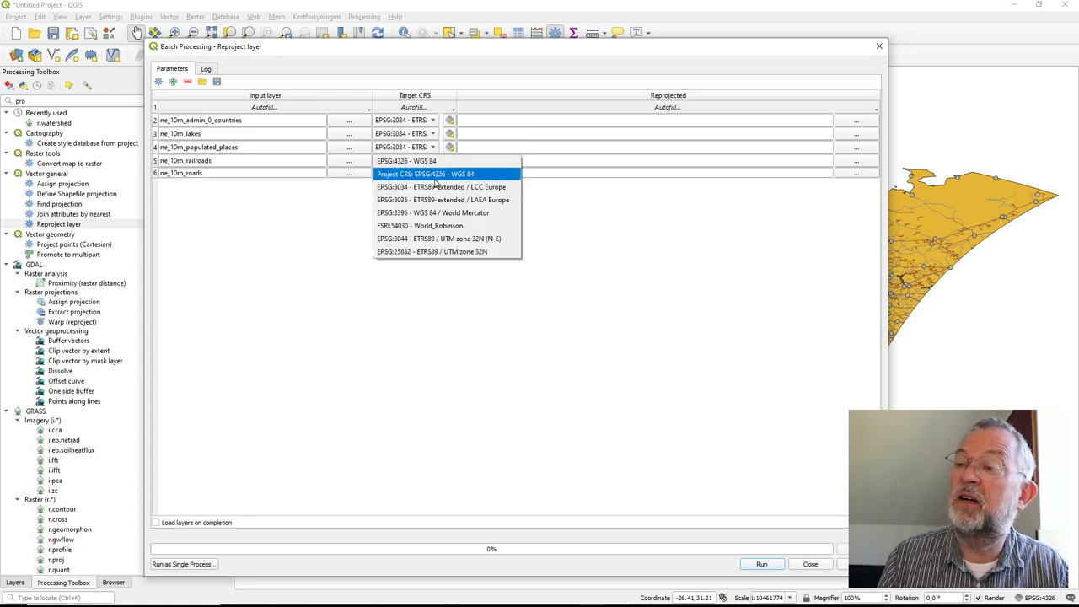
left_click(438, 189)
left_click(434, 174)
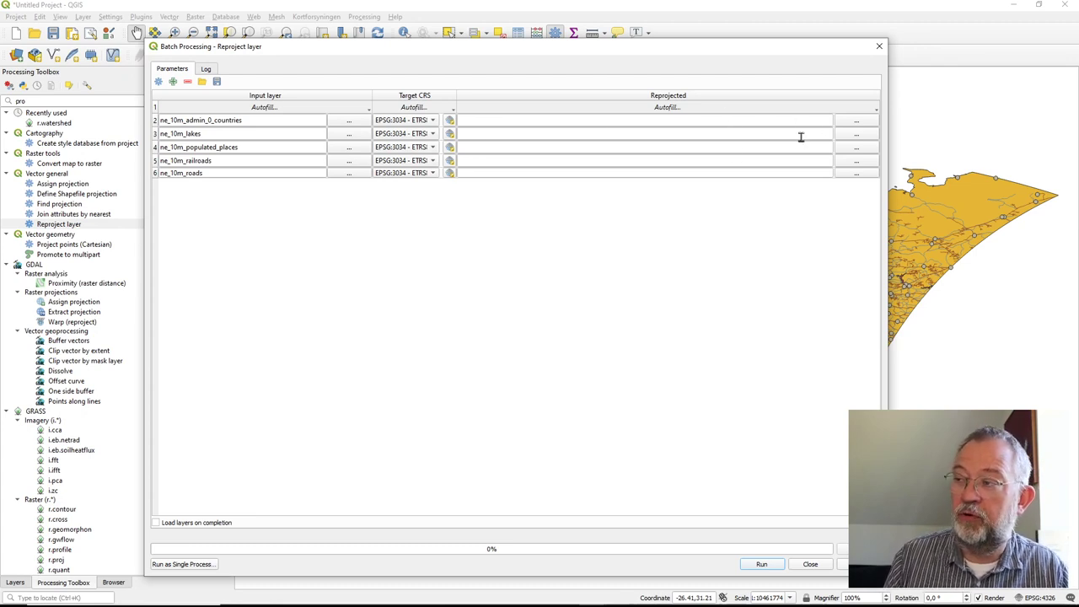
- Save the first output as GeoPackage 'LCC_' in the Lectur 9 Distance folder
left_click(857, 125)
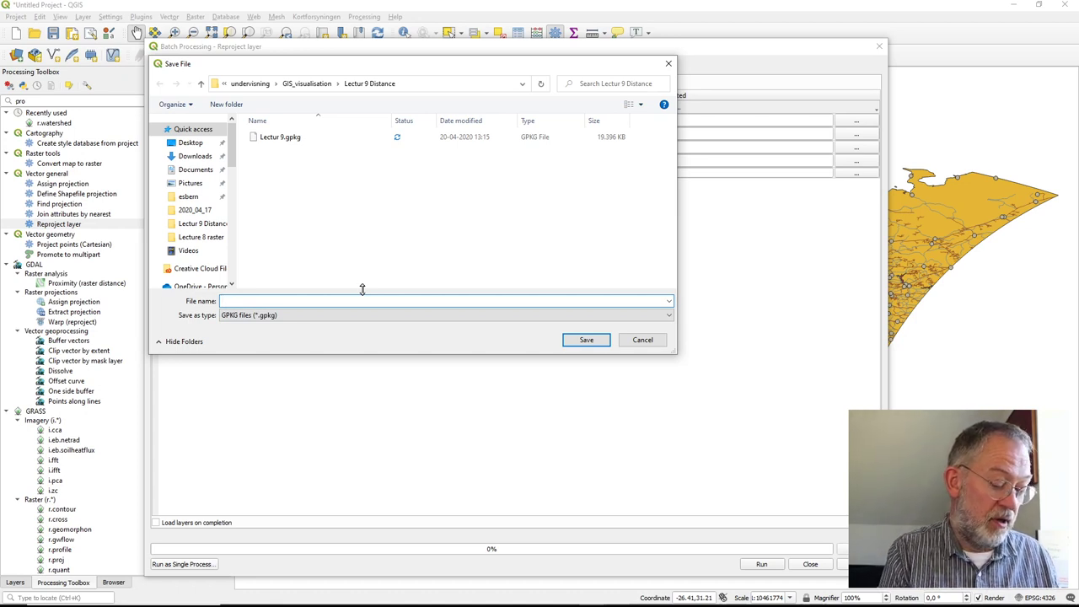
type("LCC_")
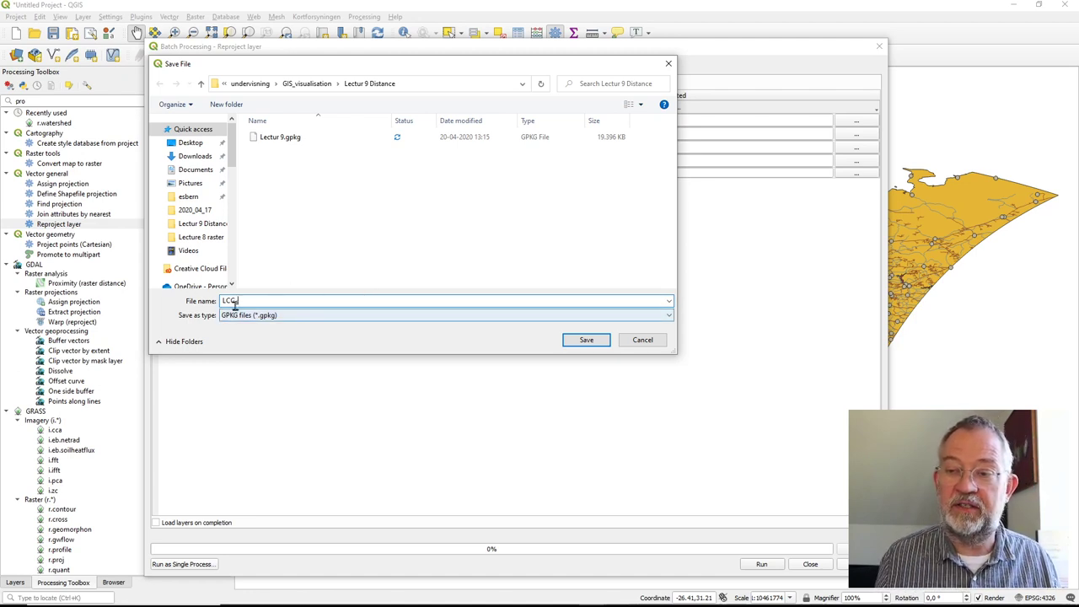
left_click(588, 342)
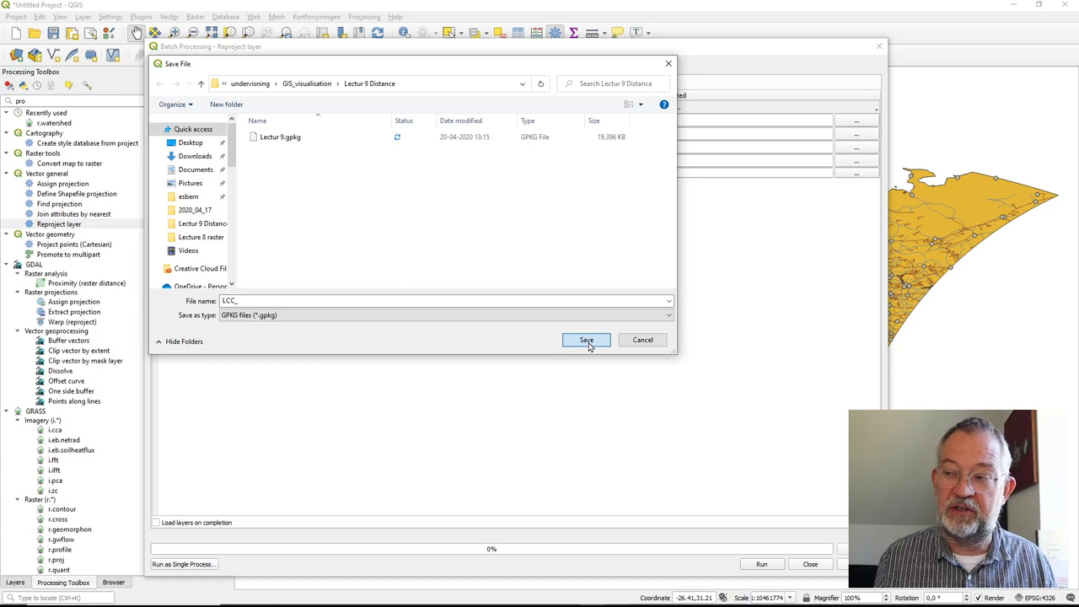
- Autofill output paths from the Input layer parameter, producing names like LCC_ne_10m_lakes.gpkg
left_click(587, 342)
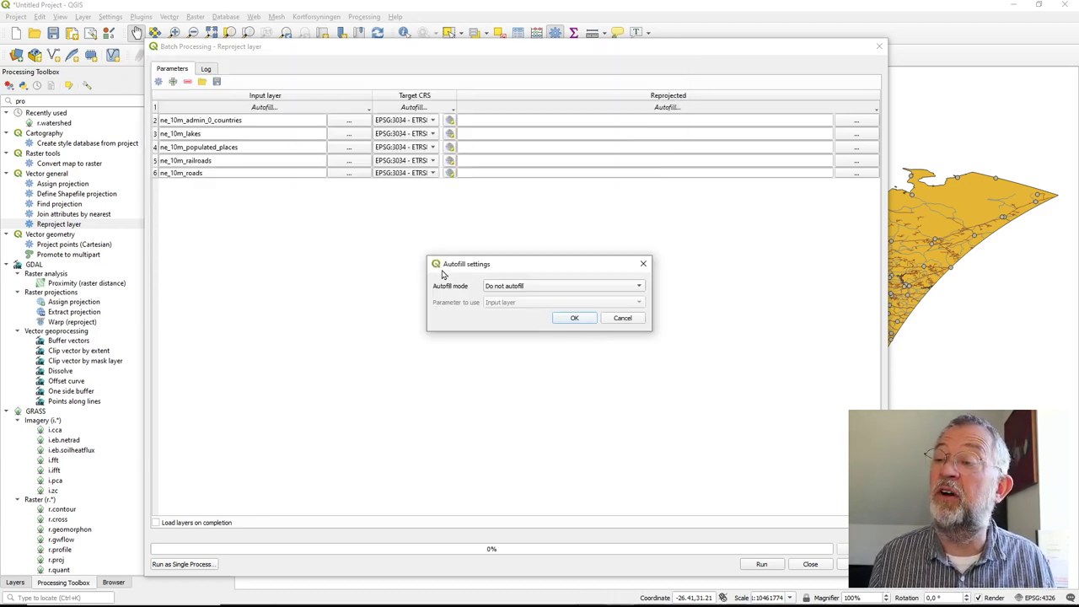
left_click(519, 287)
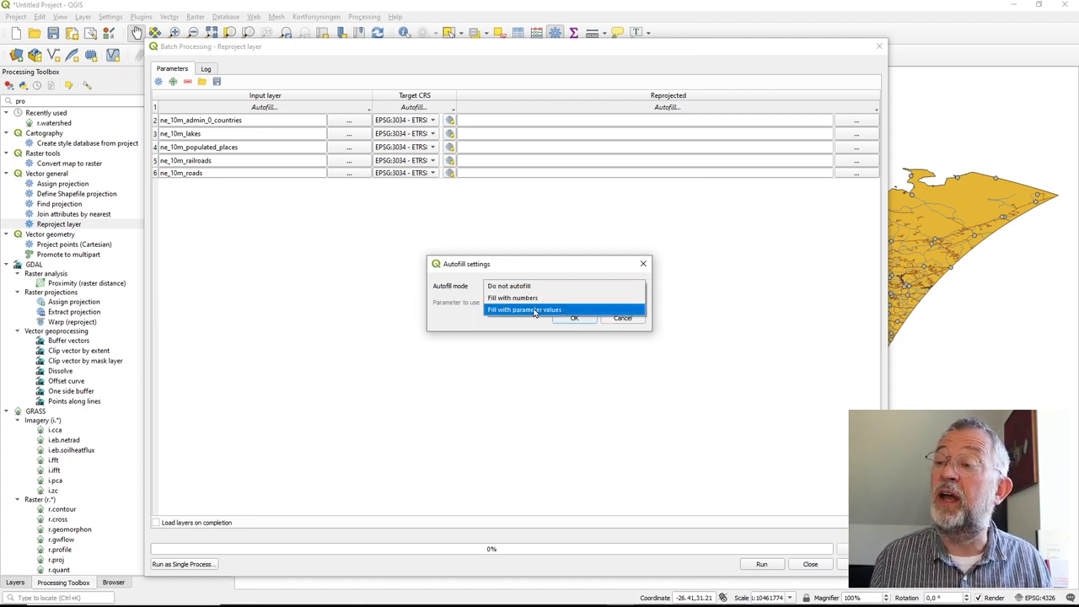
left_click(542, 310)
left_click(528, 305)
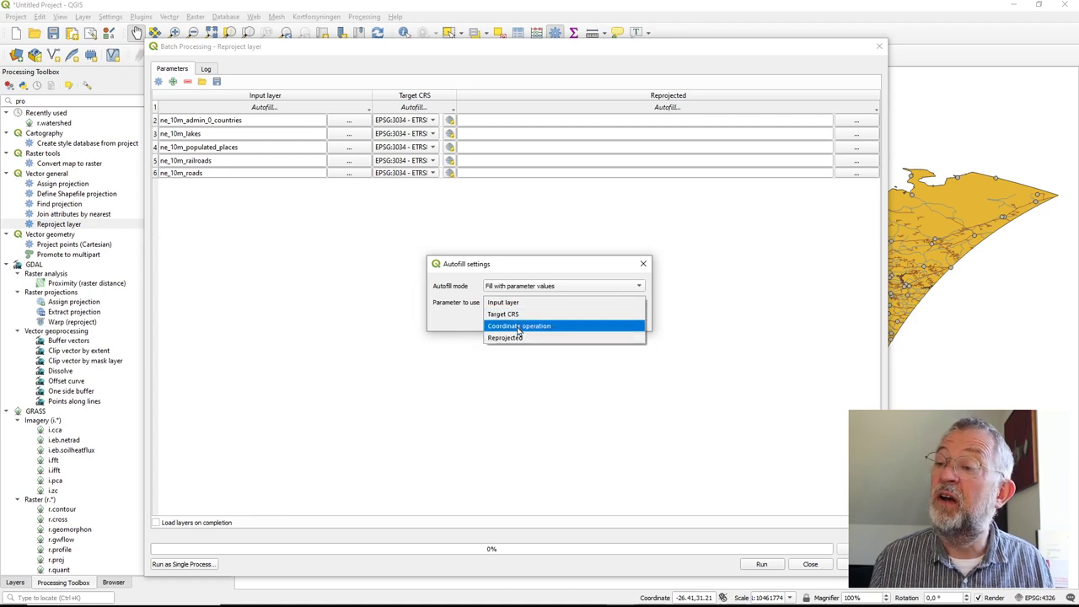
left_click(517, 305)
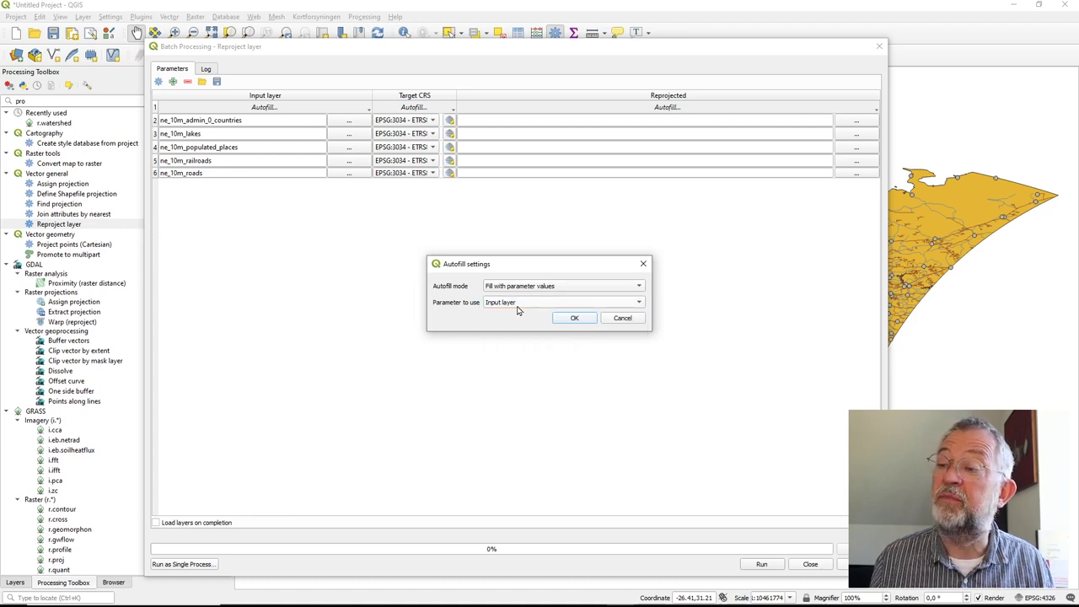
left_click(578, 319)
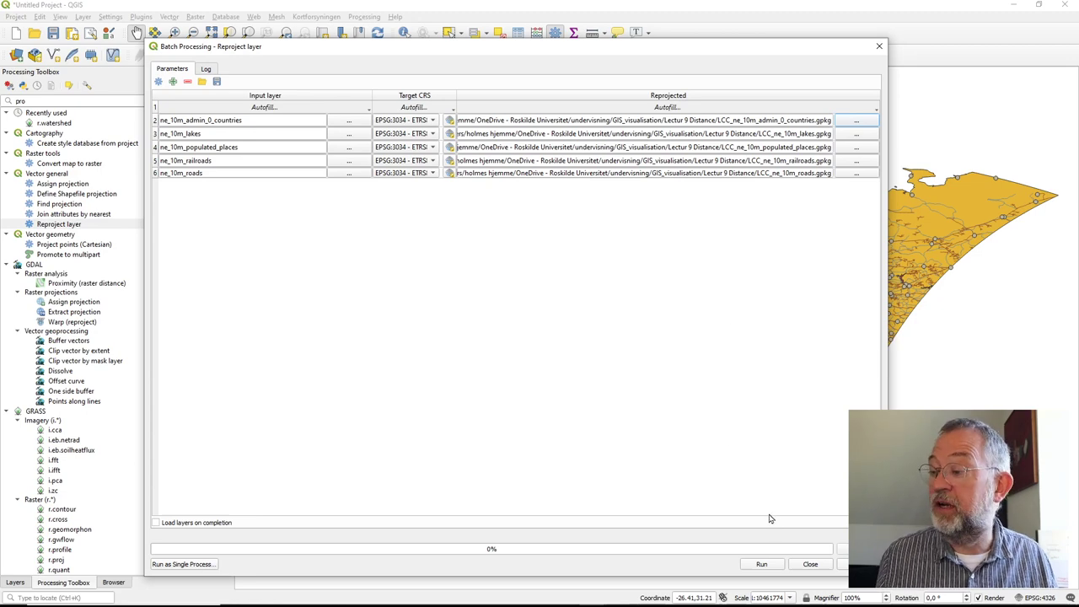
- Run the batch reprojection of all five layers to EPSG:3034
left_click(762, 565)
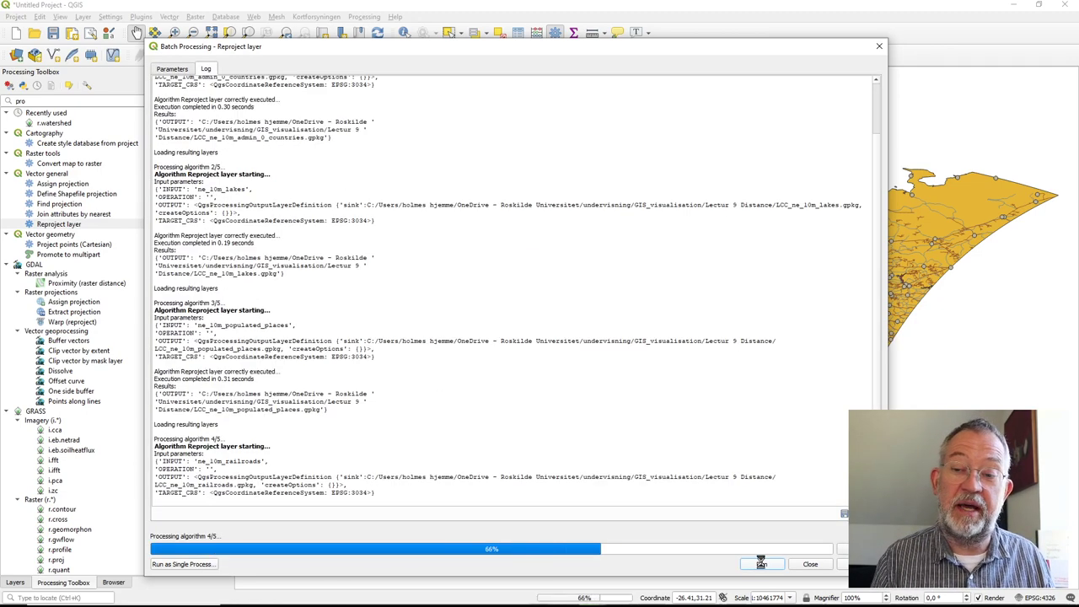